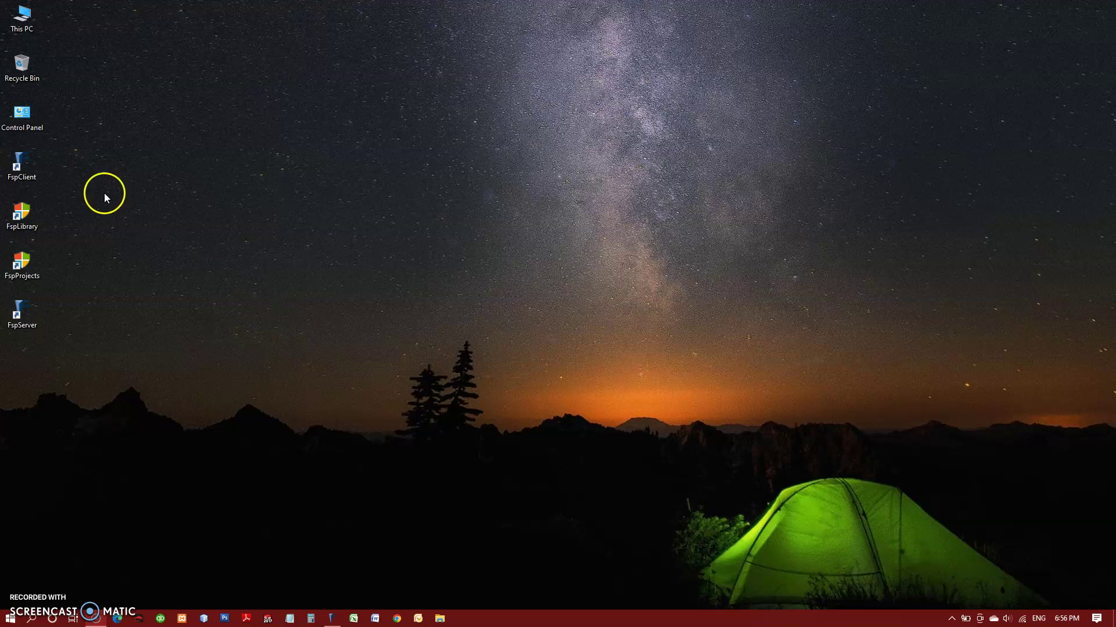
# Step: Launch FspClient, open the Screen Male Lateral form and enable the XML Data File Location option
pyautogui.doubleClick(19, 165)
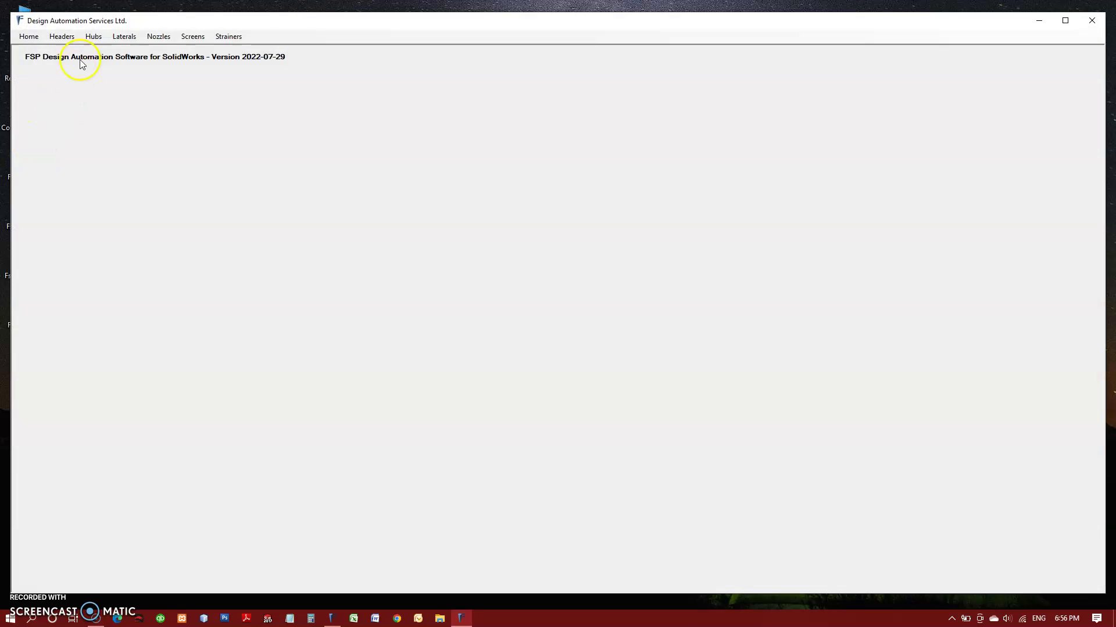
pyautogui.click(123, 37)
pyautogui.click(141, 61)
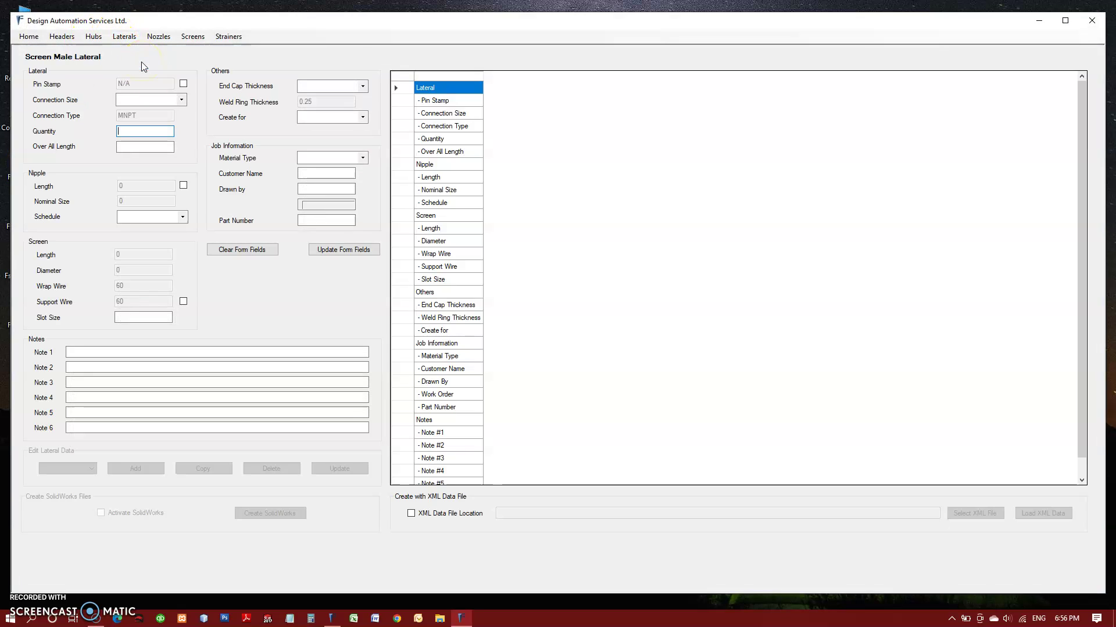
pyautogui.click(444, 514)
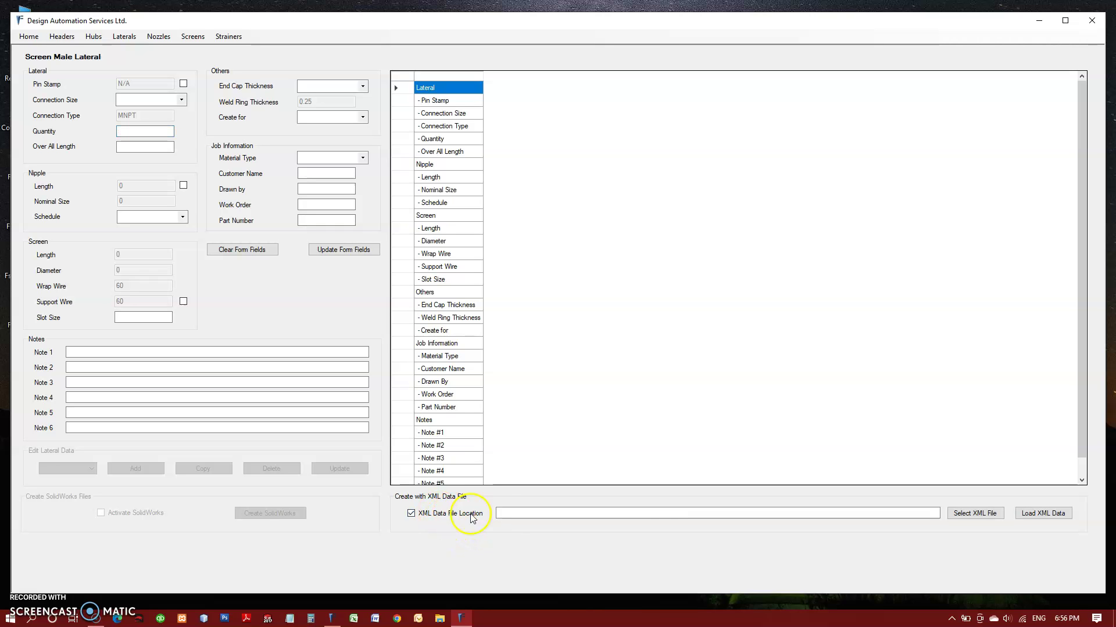
# Step: Load '030OD3-Z SCRL XML File.xml', update the form fields and enable Activate SolidWorks
pyautogui.click(955, 518)
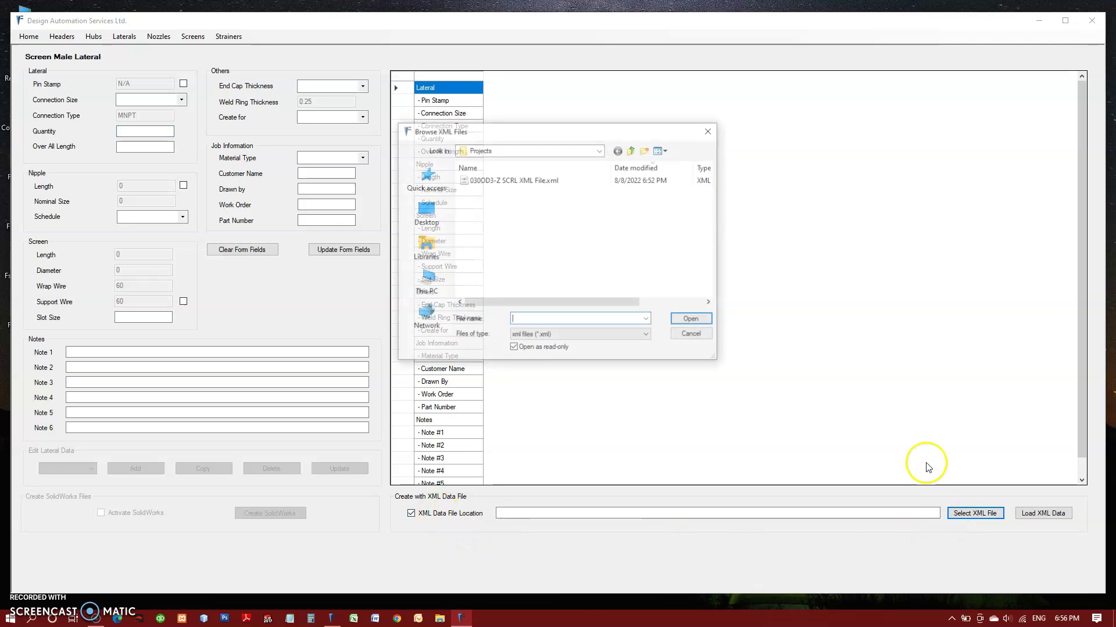
pyautogui.click(523, 182)
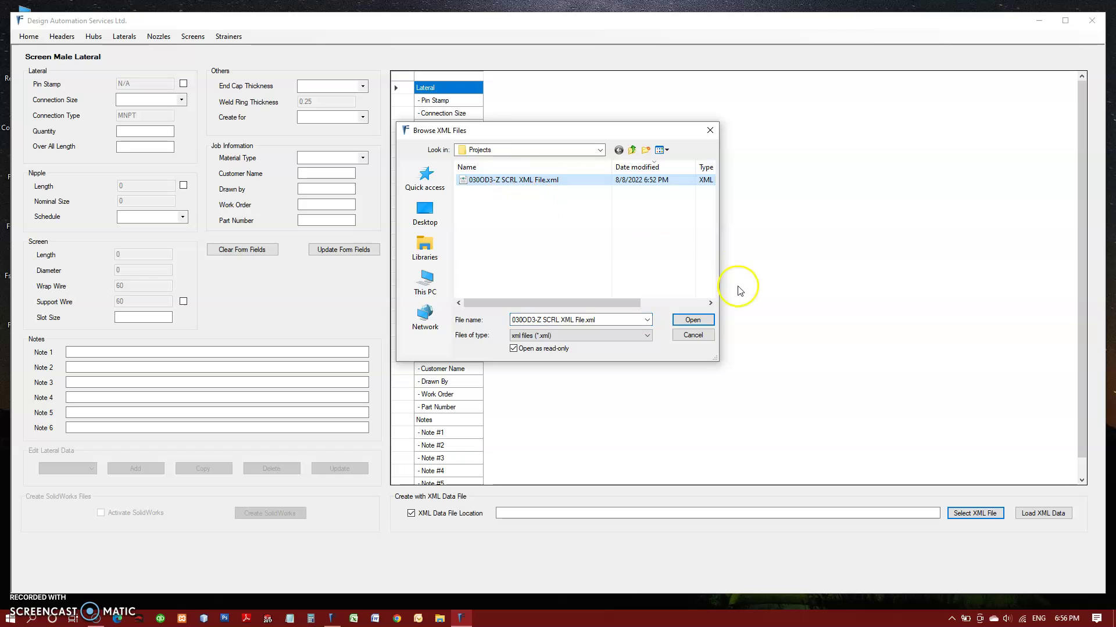
pyautogui.click(709, 319)
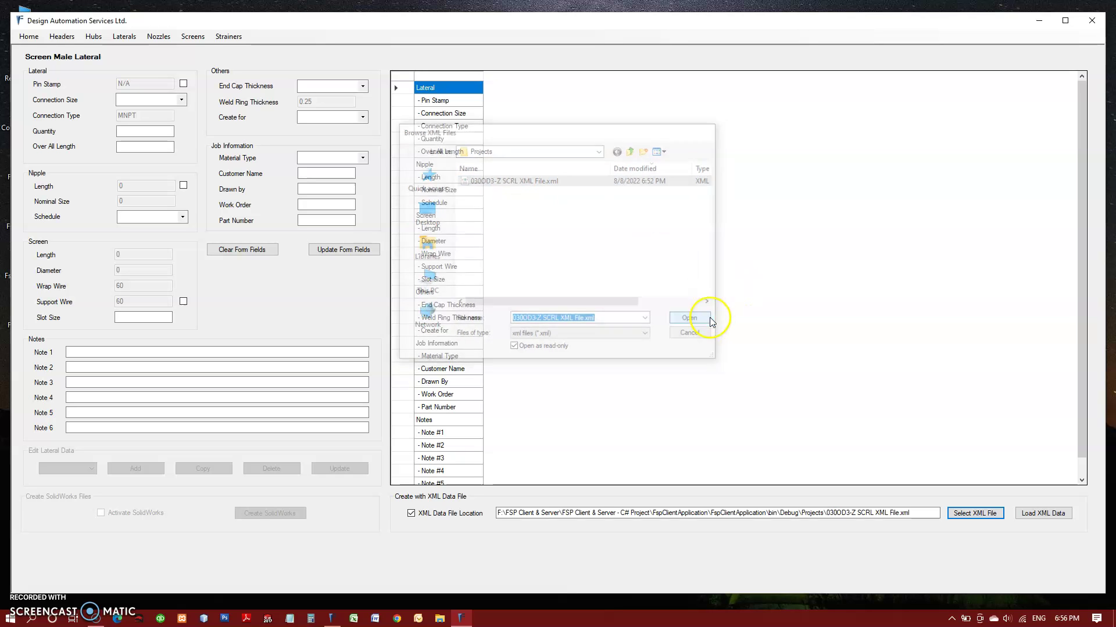
pyautogui.click(1030, 514)
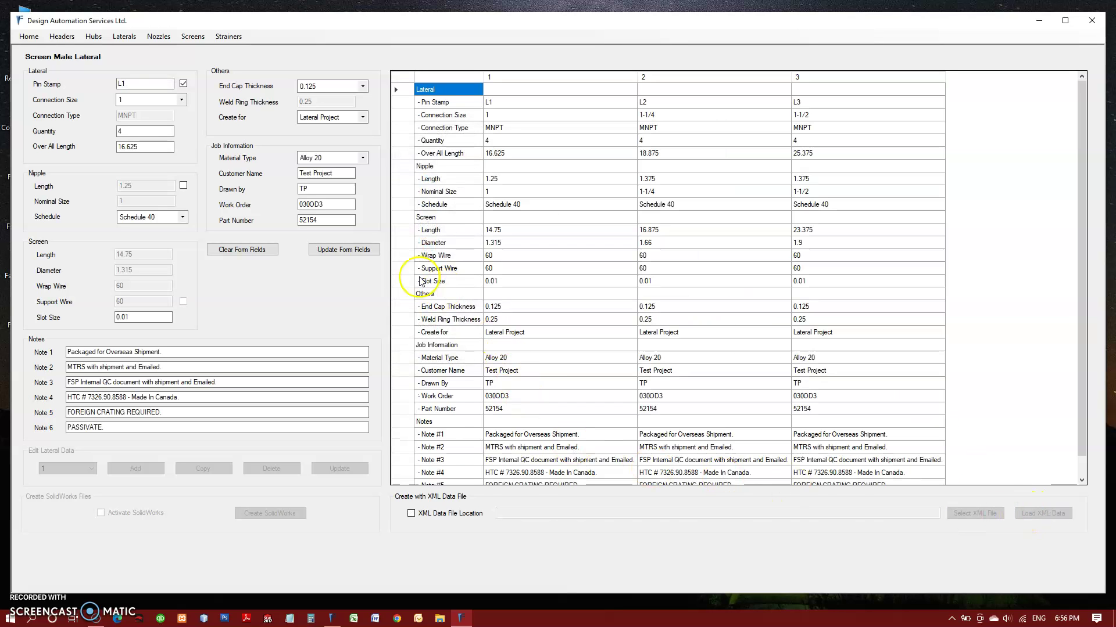
pyautogui.click(366, 255)
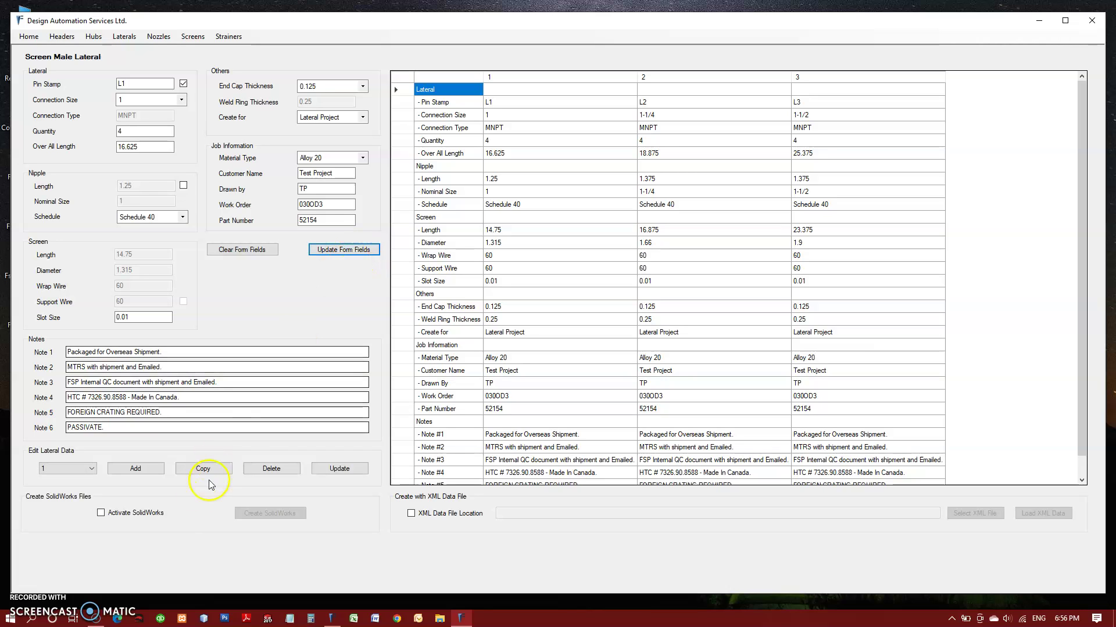
pyautogui.click(102, 513)
# Step: Run Create SolidWorks to build the ASSEMBLY_MSL screen lateral assembly
pyautogui.click(251, 515)
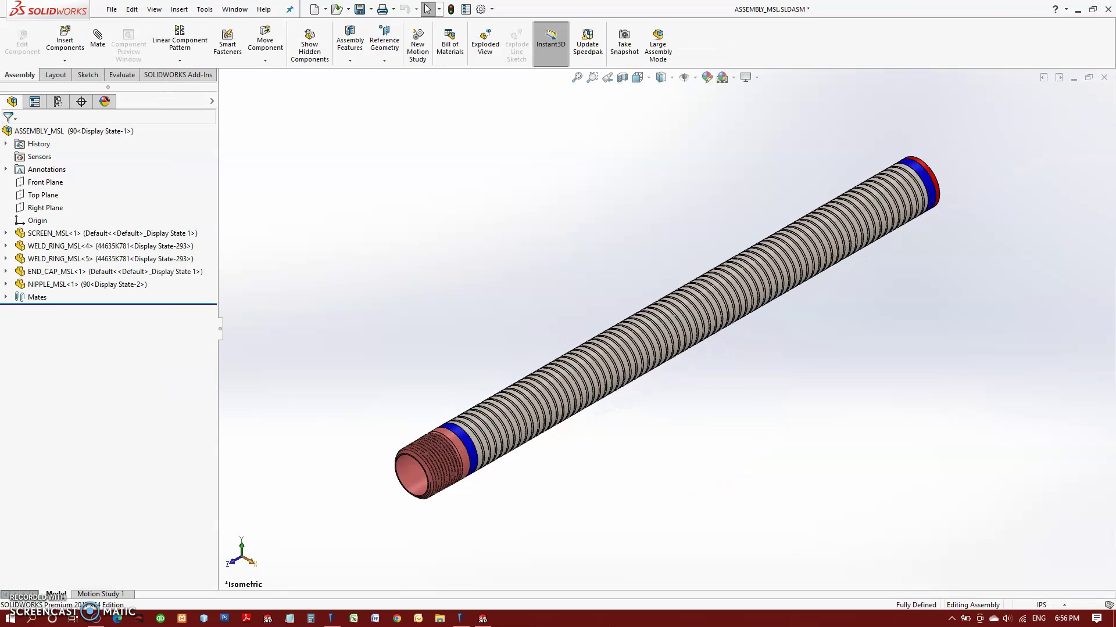
# Step: Save the assembly, then open the drawing-set PDF in FspProjects > WO# 030OD3 Test Project
pyautogui.hotkey('ctrl', 's')
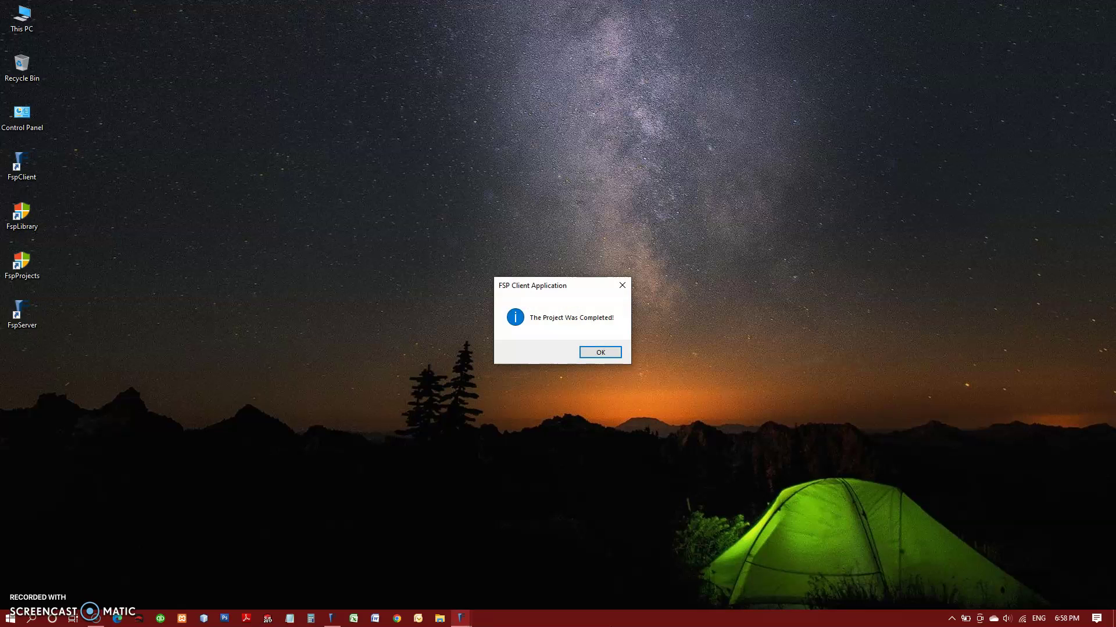
pyautogui.click(608, 351)
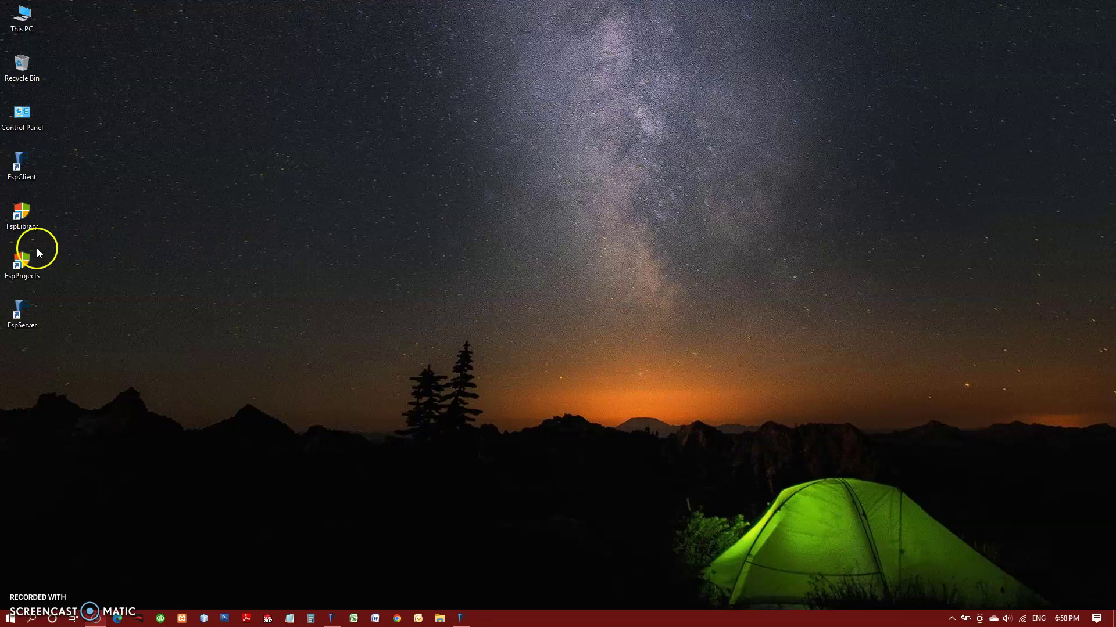
pyautogui.doubleClick(26, 262)
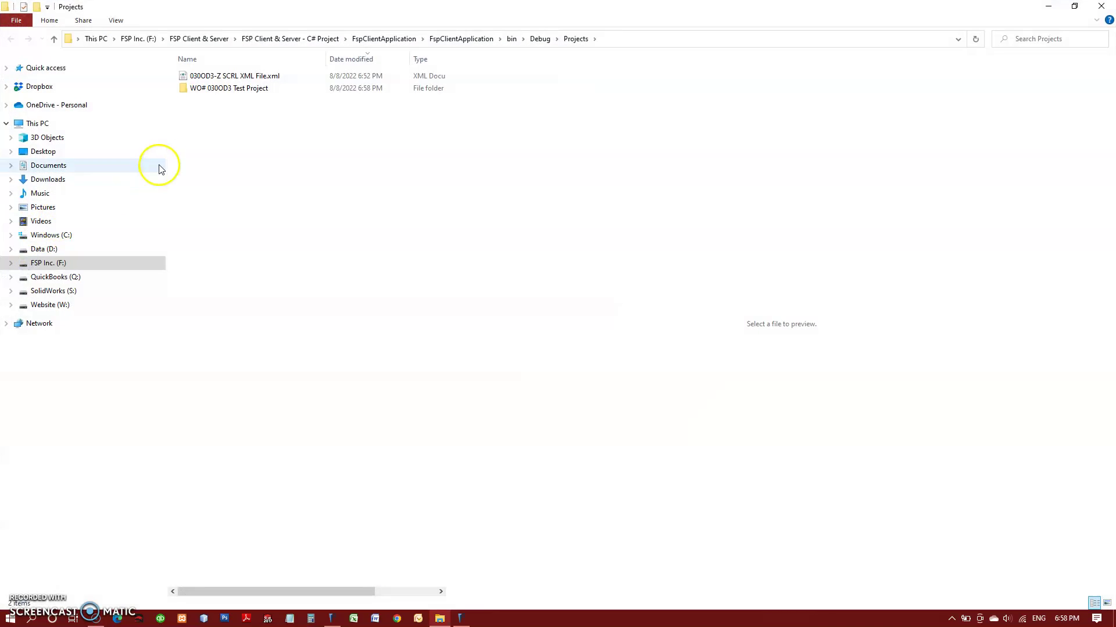
pyautogui.click(212, 93)
pyautogui.doubleClick(212, 93)
pyautogui.doubleClick(199, 75)
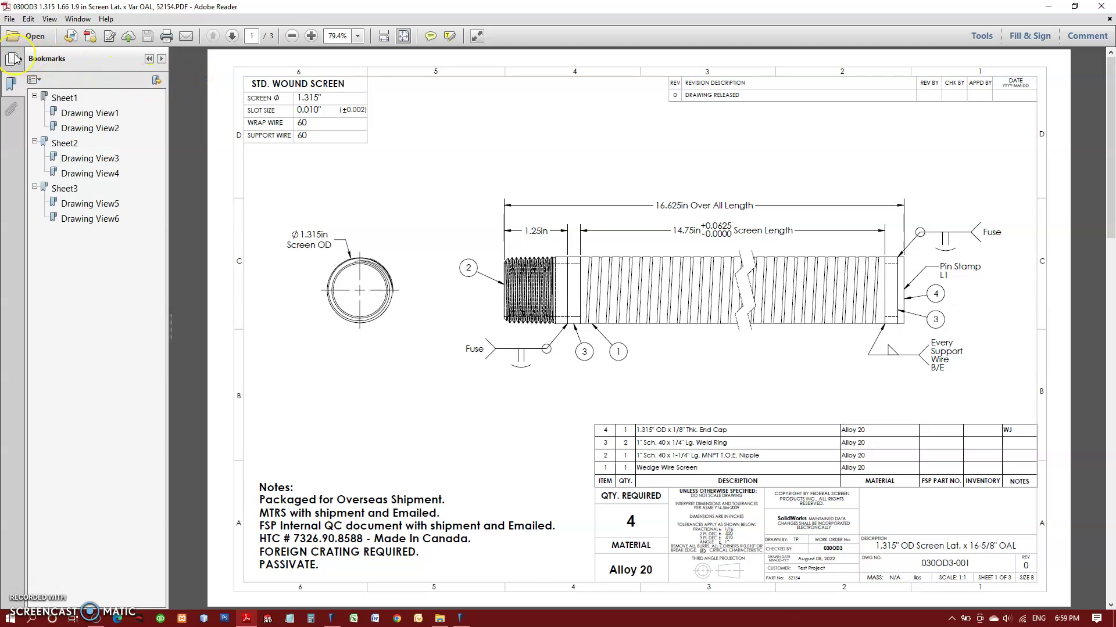
# Step: Show page thumbnails and view sheets 1, 2 and 3 of the drawing set
pyautogui.click(11, 59)
pyautogui.click(114, 142)
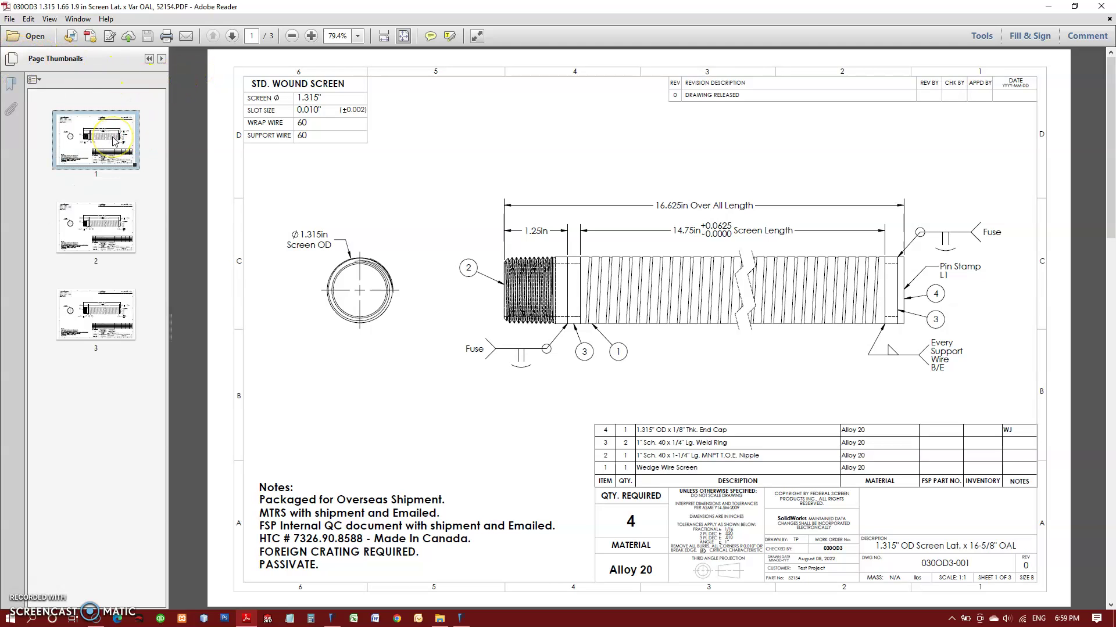
pyautogui.click(107, 223)
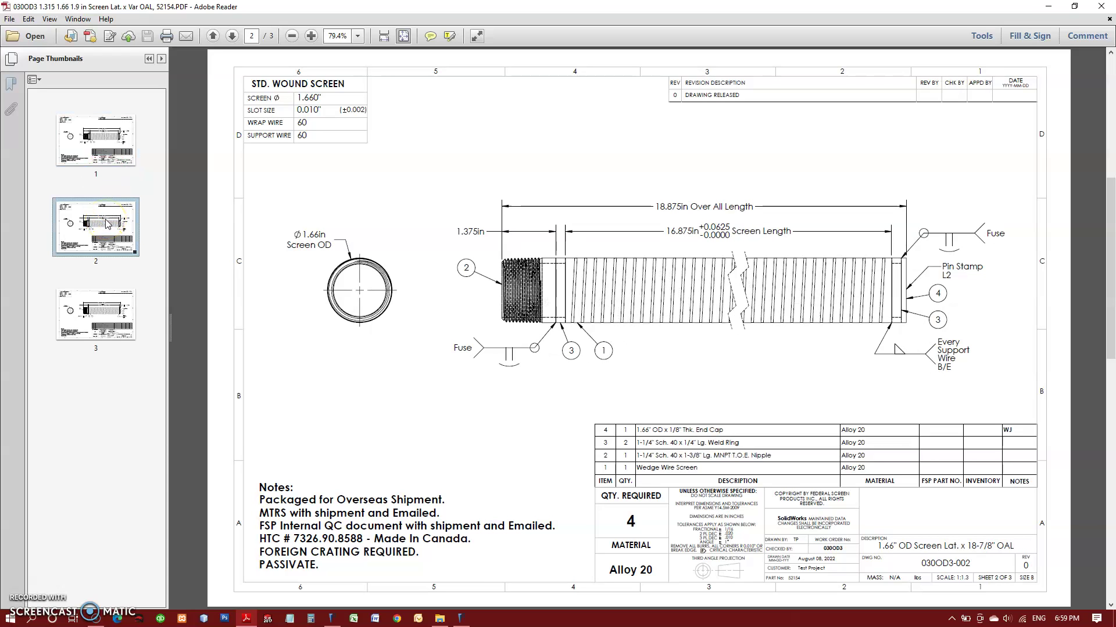
pyautogui.click(93, 329)
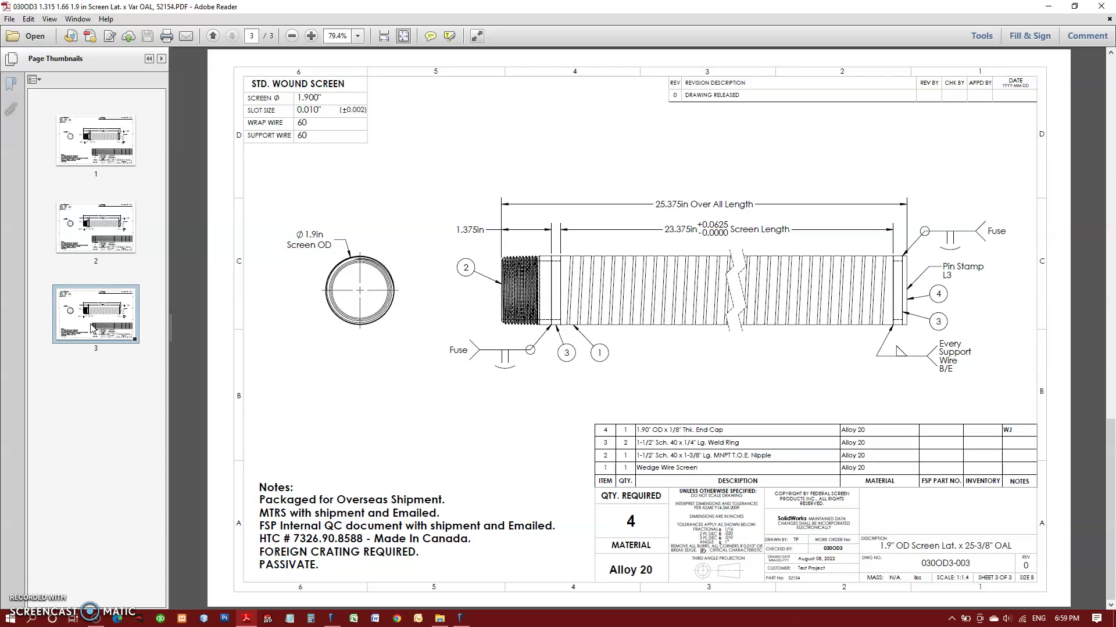